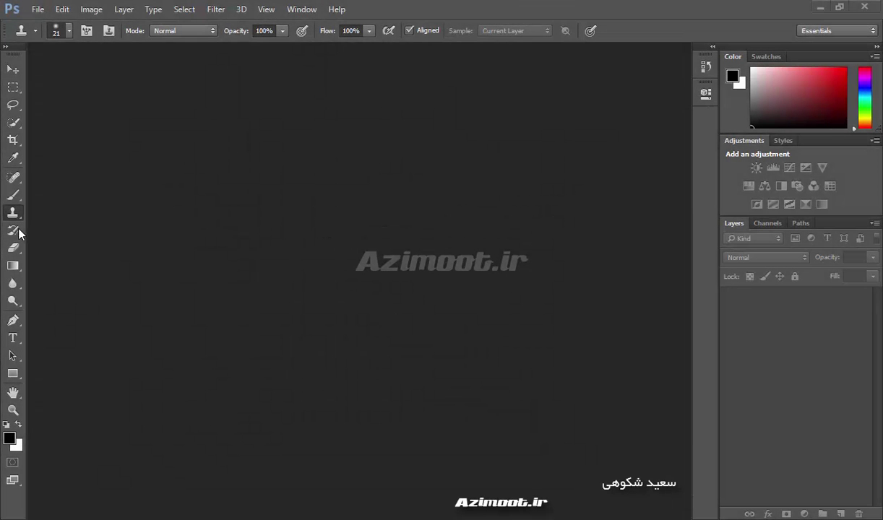
# Step: Keep the plain History Brush selected and browse the Open dialog to the ax > g51 folder
pyautogui.click(16, 231)
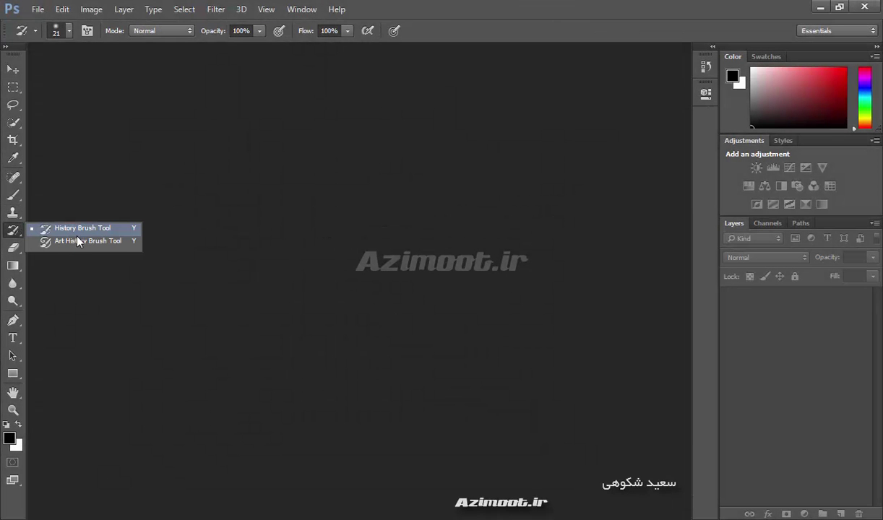
pyautogui.click(124, 230)
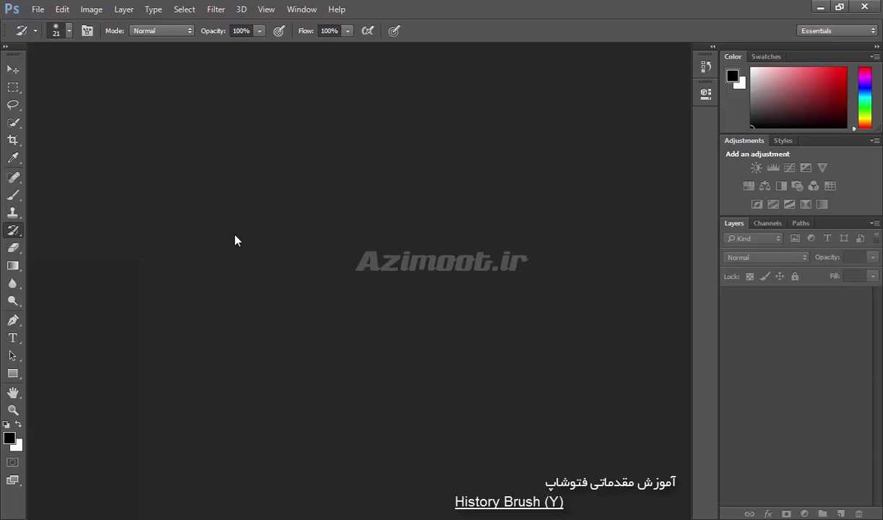
pyautogui.doubleClick(286, 257)
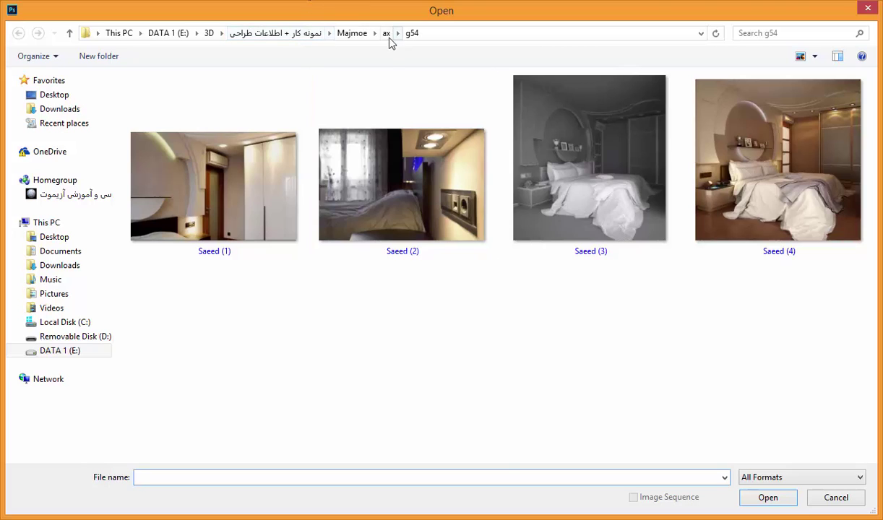
pyautogui.click(386, 33)
pyautogui.doubleClick(167, 413)
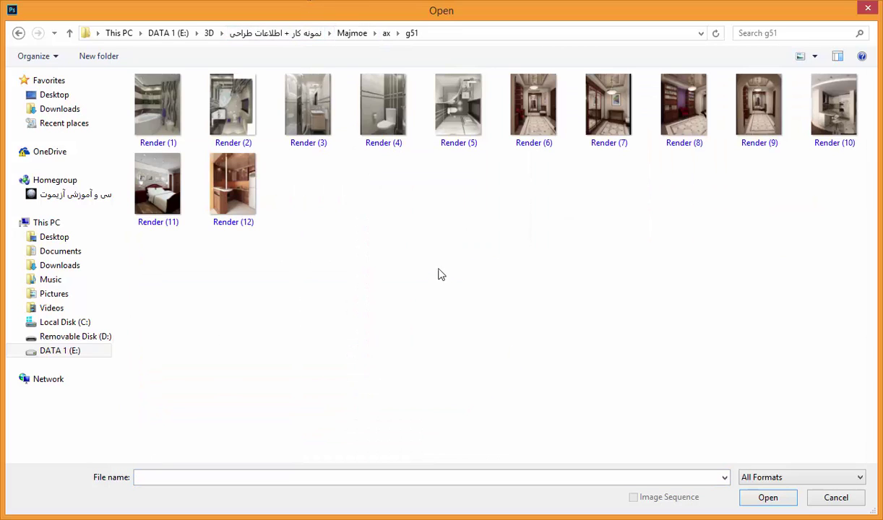
# Step: Preview Render (1) full size in Photo Viewer, then open it in Photoshop
pyautogui.click(165, 109)
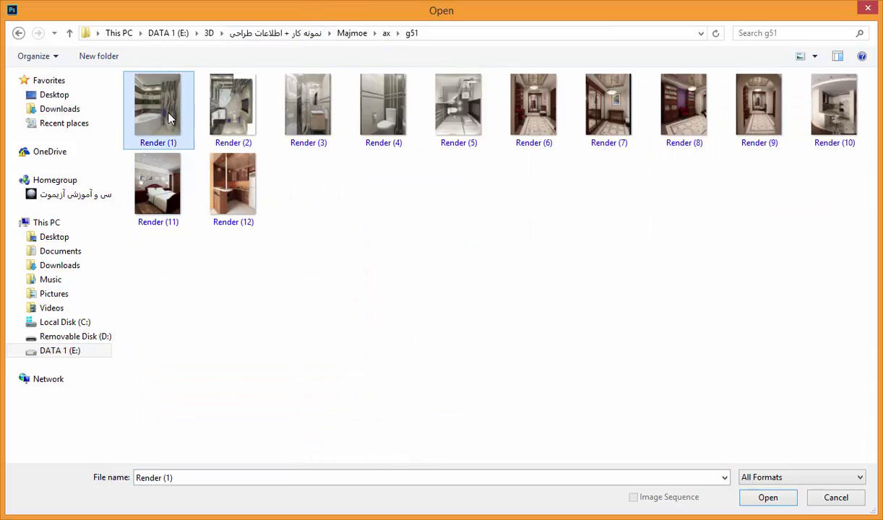
pyautogui.rightClick(168, 114)
pyautogui.click(228, 142)
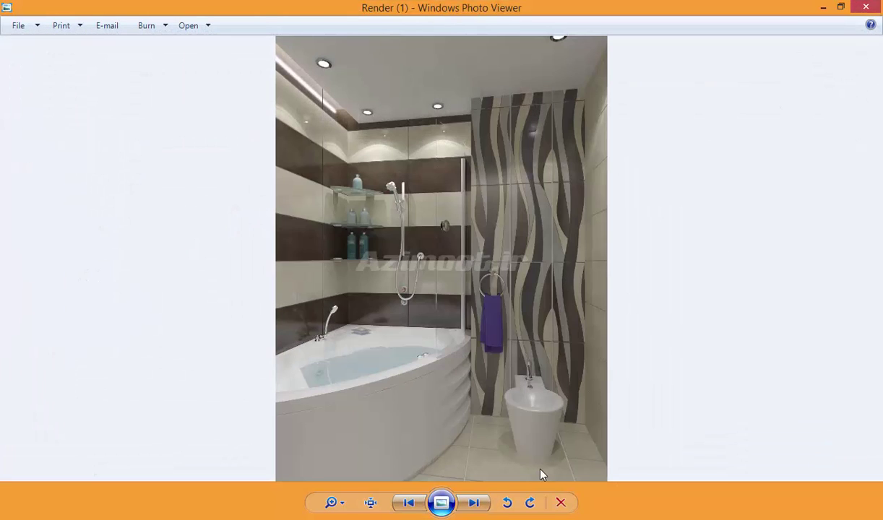
pyautogui.click(866, 7)
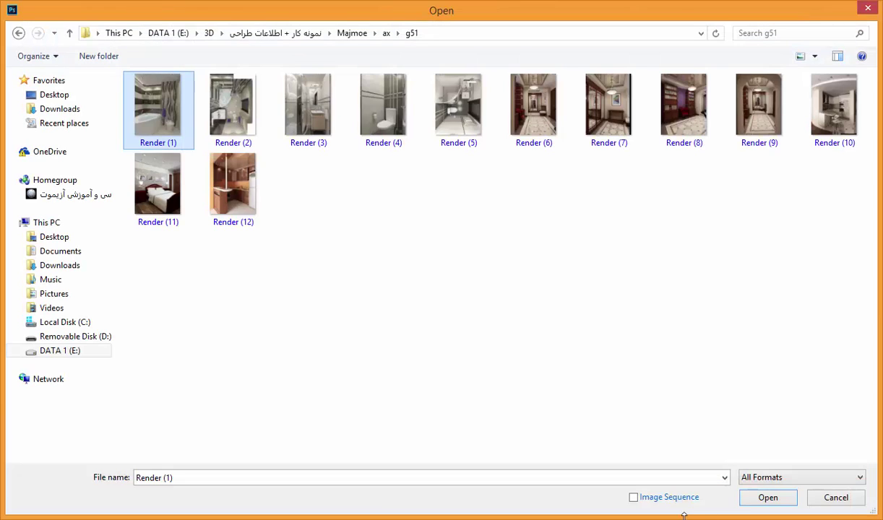
pyautogui.click(767, 499)
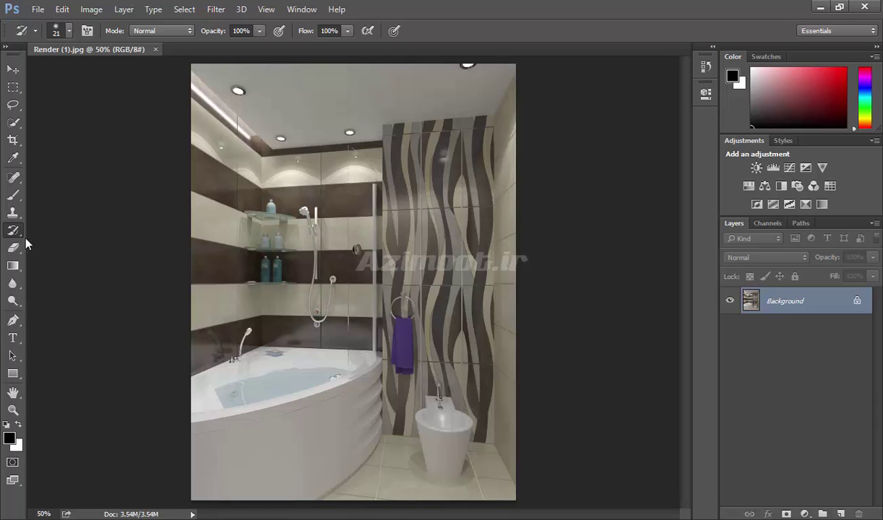
# Step: Set the History Brush to 49 px, test a dab, then switch to the Brush Tool
pyautogui.click(13, 213)
pyautogui.click(13, 230)
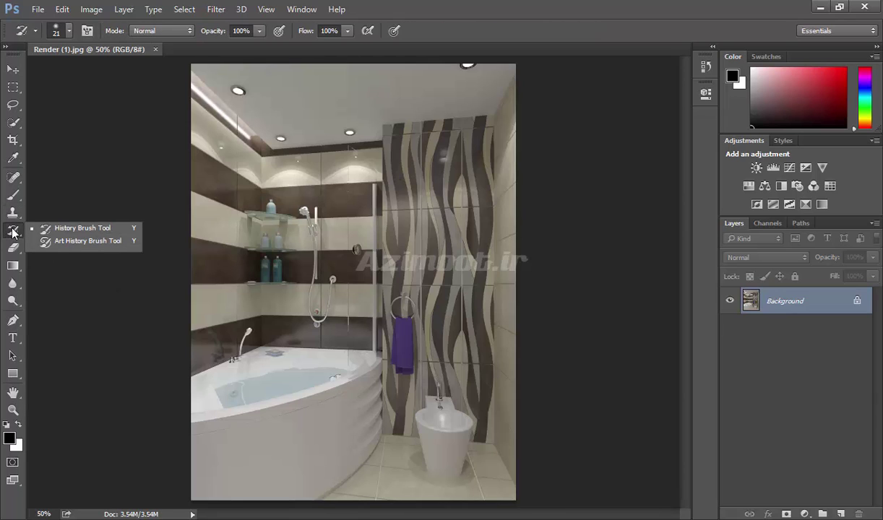
pyautogui.click(75, 230)
pyautogui.keyDown('alt'); pyautogui.rightClick(255, 196); pyautogui.keyUp('alt')
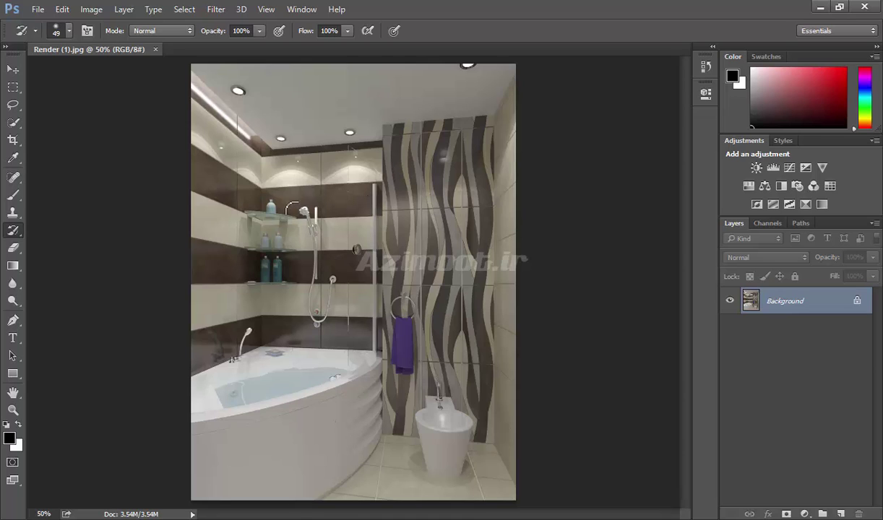
pyautogui.click(292, 208)
pyautogui.rightClick(13, 230)
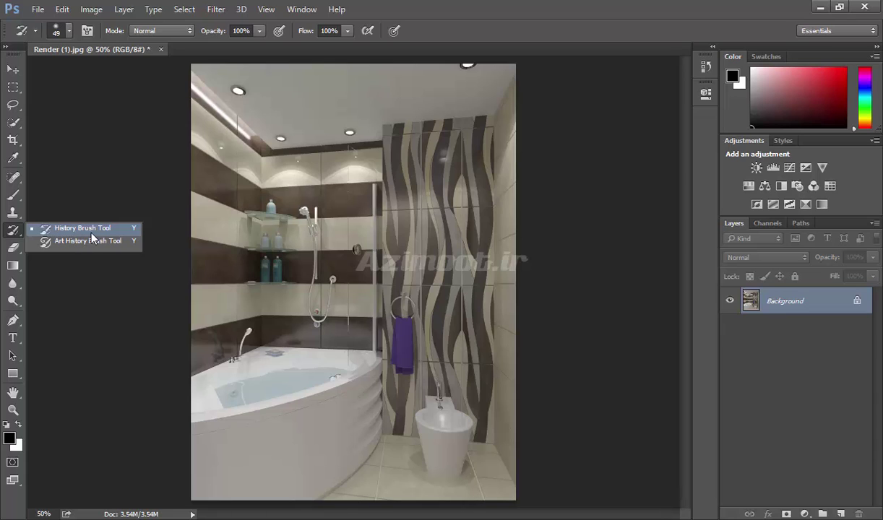
pyautogui.click(15, 197)
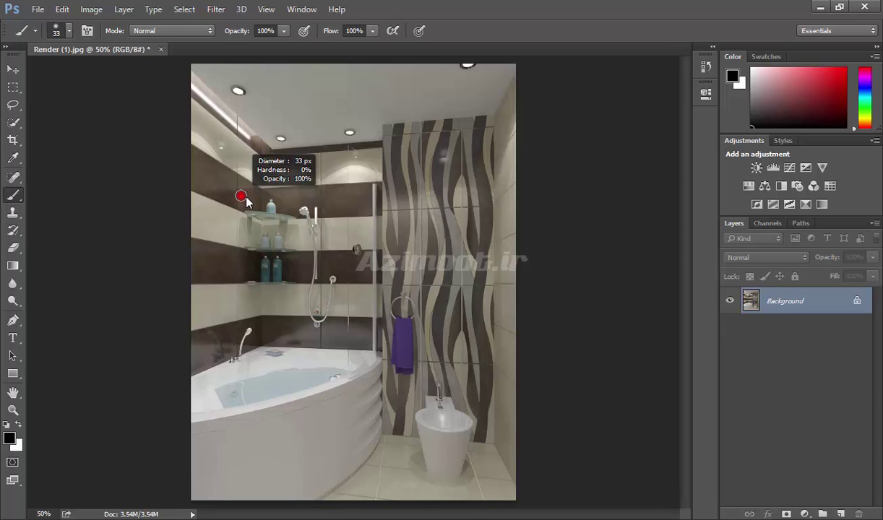
# Step: Paint a thick black looping stroke over the render's middle, then reselect the History Brush
pyautogui.moveTo(401, 109)
pyautogui.mouseDown()
pyautogui.moveTo(292, 124)
pyautogui.moveTo(390, 185)
pyautogui.moveTo(318, 253)
pyautogui.moveTo(296, 362)
pyautogui.moveTo(273, 418)
pyautogui.moveTo(242, 282)
pyautogui.moveTo(314, 65)
pyautogui.moveTo(462, 224)
pyautogui.moveTo(372, 447)
pyautogui.moveTo(316, 440)
pyautogui.mouseUp()
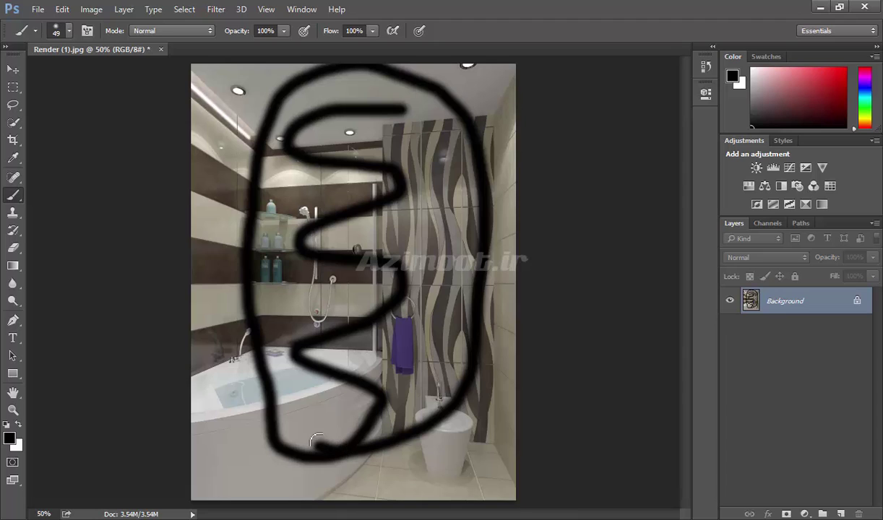
pyautogui.rightClick(13, 229)
pyautogui.click(73, 229)
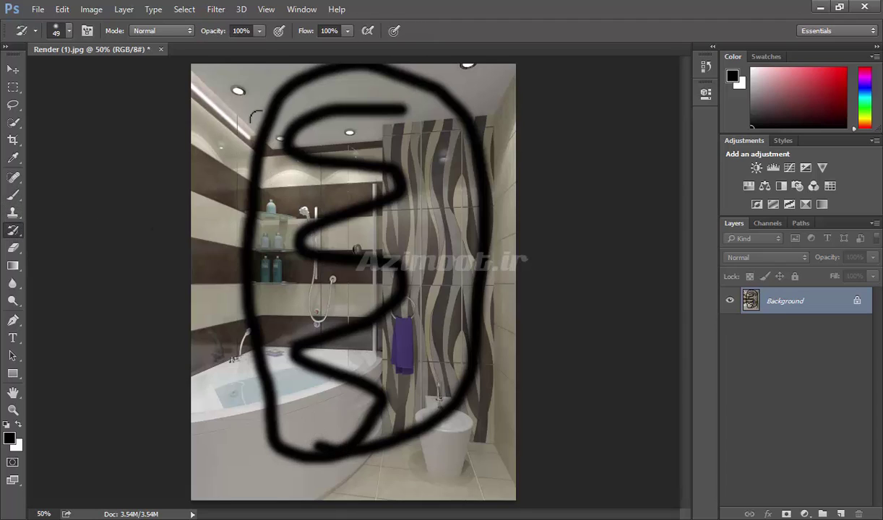
# Step: Restore the loop's left side with the History Brush and extend the black stroke toward the floor
pyautogui.moveTo(258, 121)
pyautogui.mouseDown()
pyautogui.moveTo(275, 98)
pyautogui.moveTo(245, 208)
pyautogui.moveTo(246, 334)
pyautogui.moveTo(279, 447)
pyautogui.moveTo(256, 404)
pyautogui.moveTo(283, 436)
pyautogui.moveTo(267, 450)
pyautogui.moveTo(293, 415)
pyautogui.moveTo(303, 440)
pyautogui.moveTo(283, 426)
pyautogui.moveTo(336, 454)
pyautogui.mouseUp()
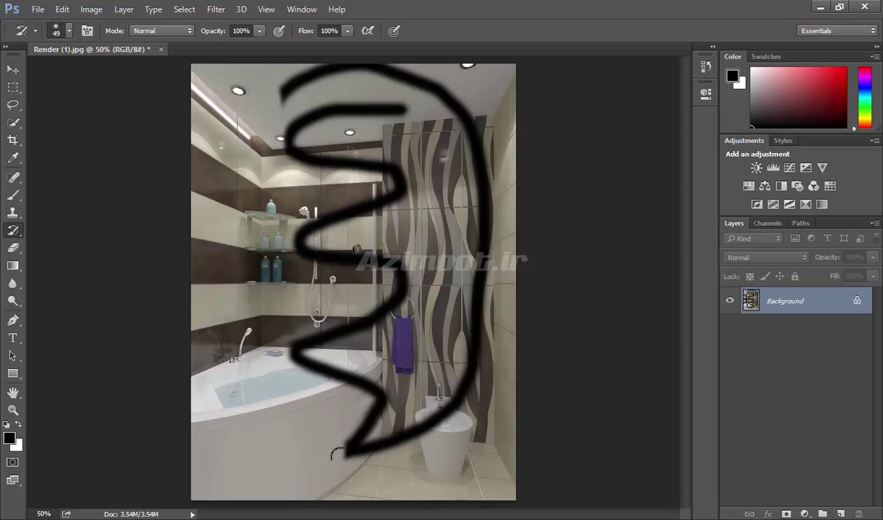
pyautogui.click(15, 198)
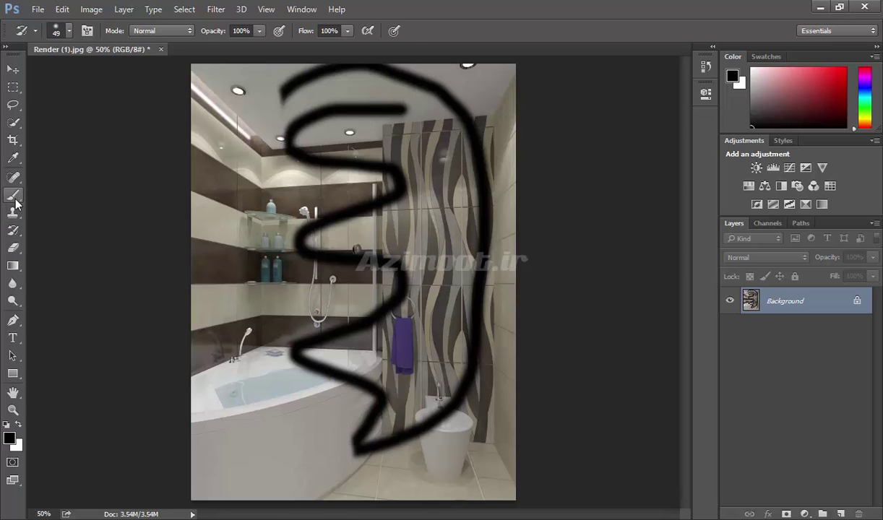
pyautogui.moveTo(356, 447)
pyautogui.mouseDown()
pyautogui.moveTo(331, 471)
pyautogui.moveTo(336, 491)
pyautogui.mouseUp()
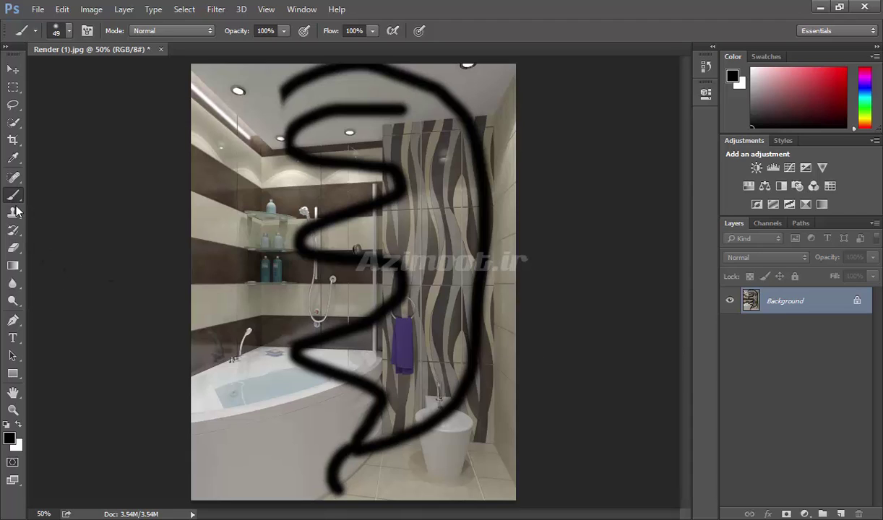
pyautogui.click(15, 231)
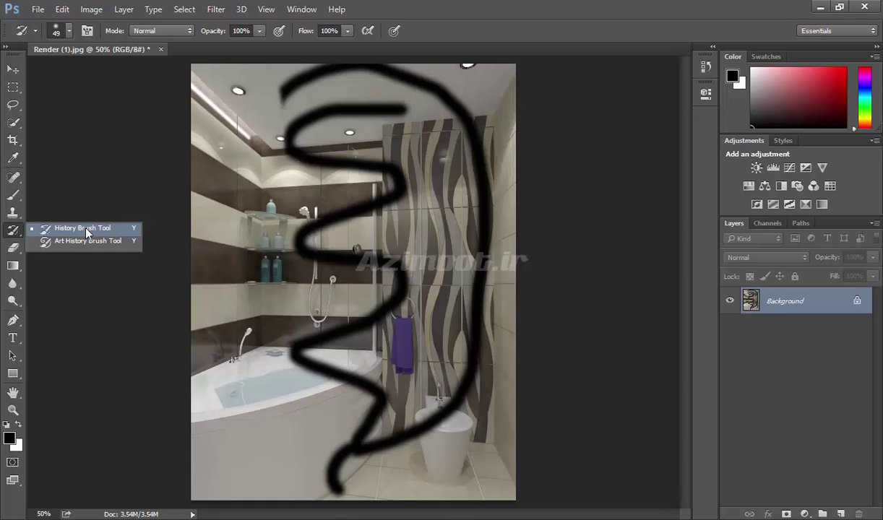
pyautogui.click(87, 233)
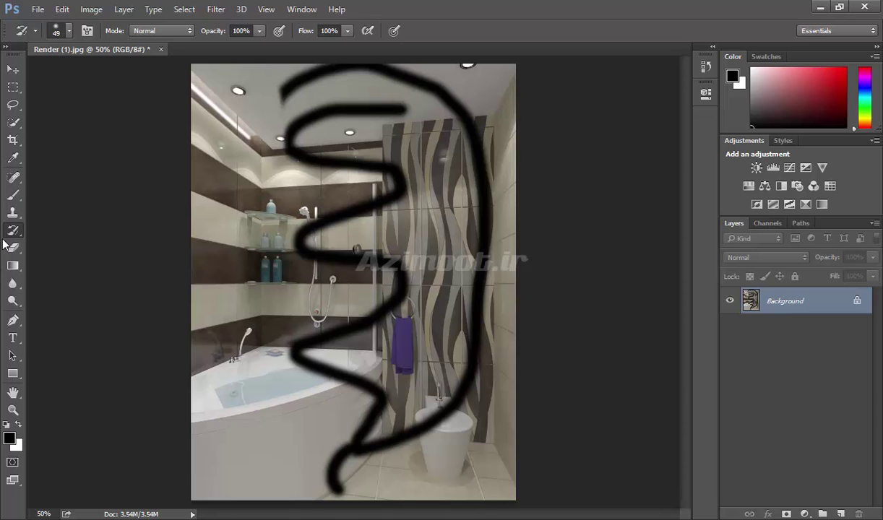
# Step: Undo the last black stroke and switch to the Art History Brush
pyautogui.hotkey('ctrl', 'z')
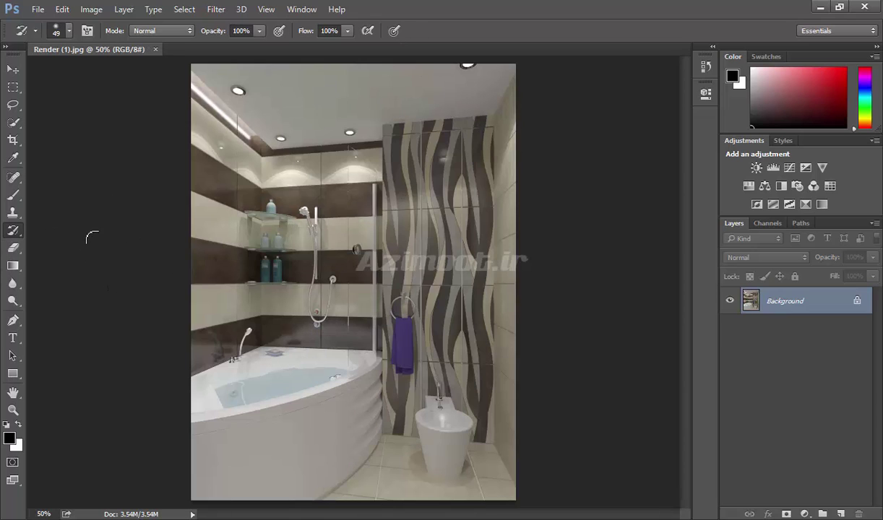
pyautogui.rightClick(19, 232)
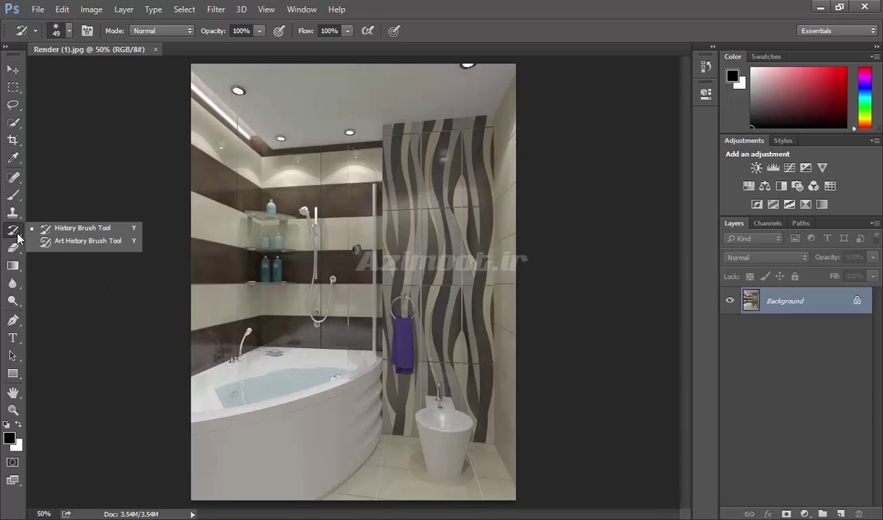
pyautogui.click(73, 242)
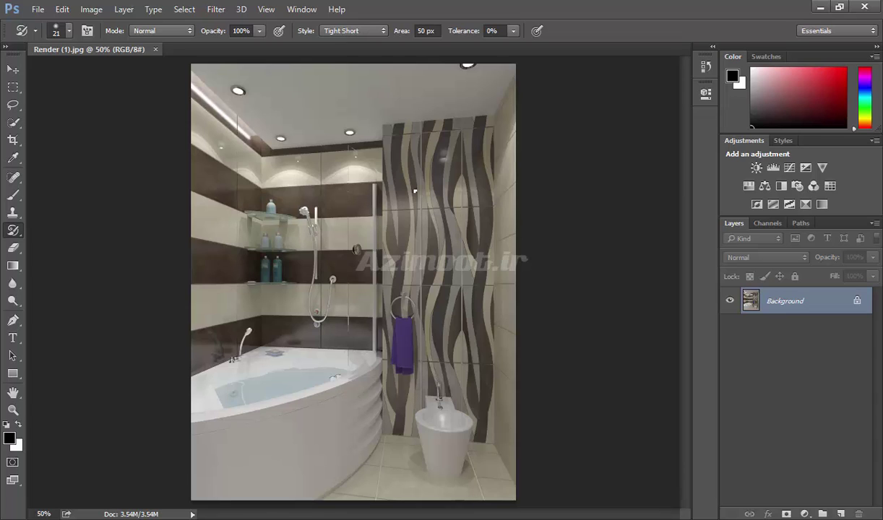
# Step: Trial stylized strokes over the tile wall, bidet and towel, then undo them
pyautogui.moveTo(475, 136)
pyautogui.mouseDown()
pyautogui.moveTo(429, 379)
pyautogui.moveTo(441, 482)
pyautogui.mouseUp()
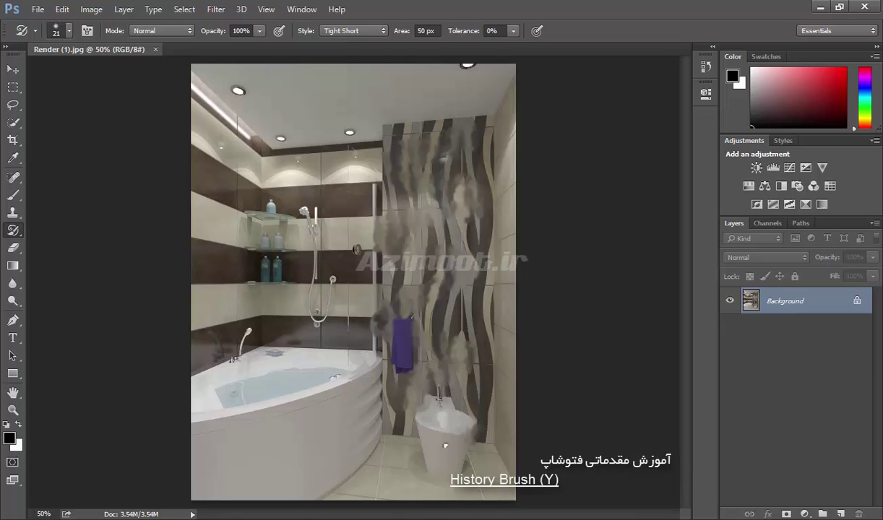
pyautogui.moveTo(477, 437)
pyautogui.mouseDown()
pyautogui.moveTo(428, 245)
pyautogui.moveTo(455, 173)
pyautogui.moveTo(494, 235)
pyautogui.mouseUp()
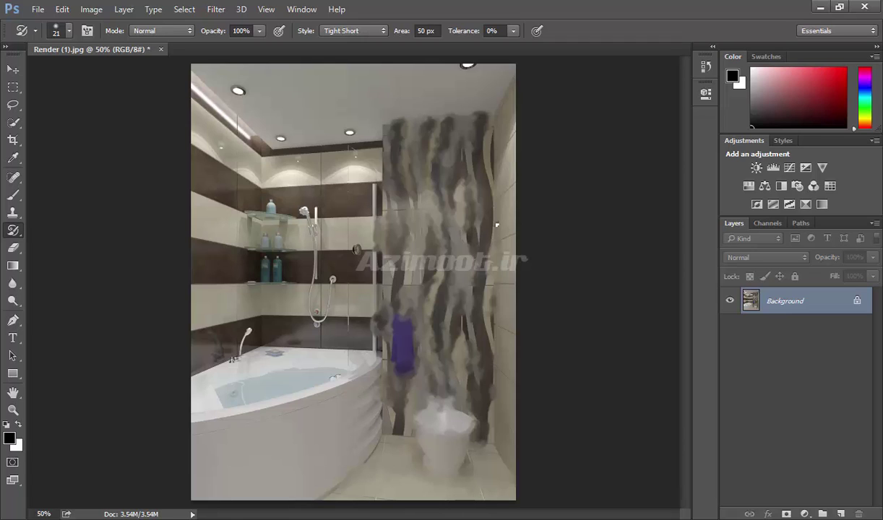
pyautogui.moveTo(490, 356)
pyautogui.mouseDown()
pyautogui.moveTo(448, 325)
pyautogui.moveTo(415, 318)
pyautogui.moveTo(376, 354)
pyautogui.moveTo(389, 270)
pyautogui.moveTo(383, 260)
pyautogui.mouseUp()
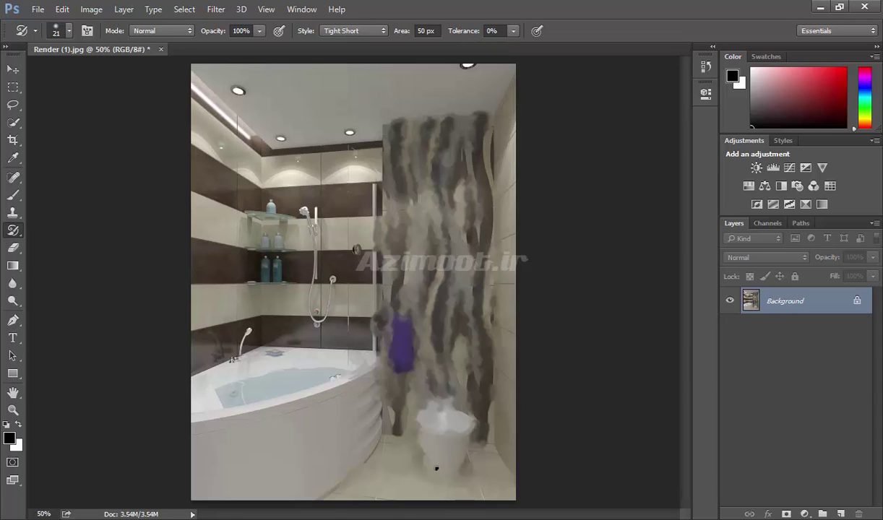
pyautogui.hotkey('ctrl', 'z')
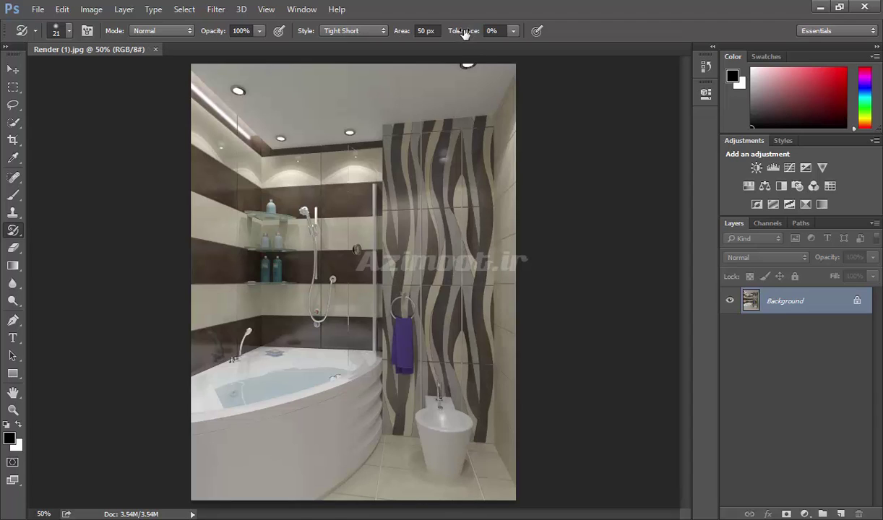
# Step: Test Art History strokes on the tiled wall with Tolerance 100% and Area 1 px
pyautogui.moveTo(465, 33); pyautogui.dragTo(564, 51)
pyautogui.moveTo(451, 178); pyautogui.dragTo(450, 176)
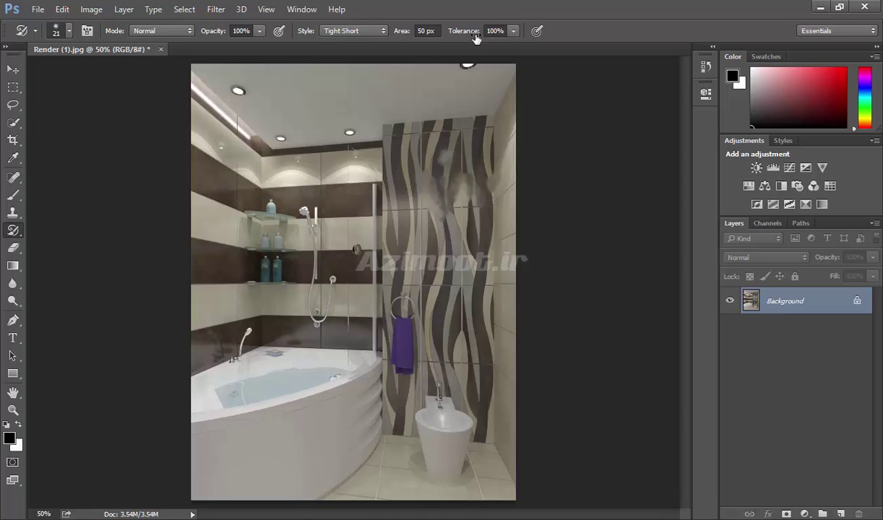
pyautogui.moveTo(402, 32); pyautogui.dragTo(364, 41)
pyautogui.moveTo(433, 198); pyautogui.dragTo(439, 221)
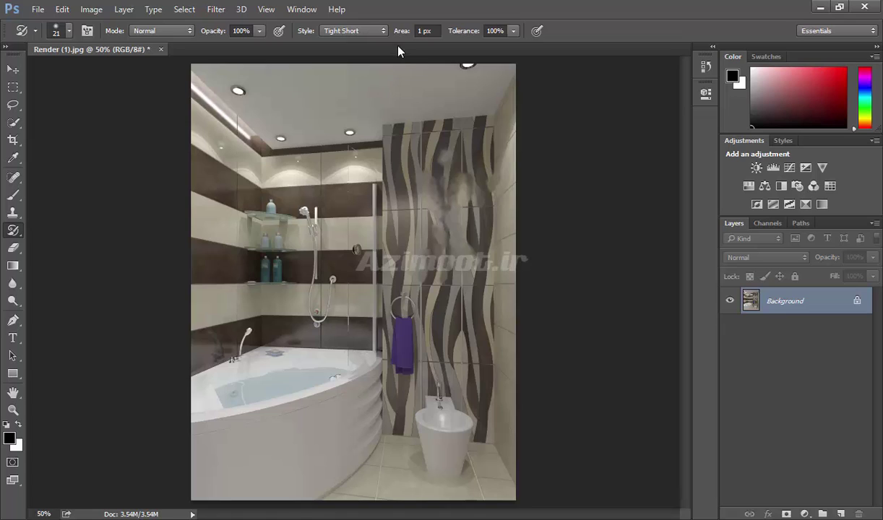
# Step: With Area 41 px, Tight Short style and Tolerance 0%, smear strokes over wall, towel and bidet
pyautogui.moveTo(398, 32); pyautogui.dragTo(417, 50)
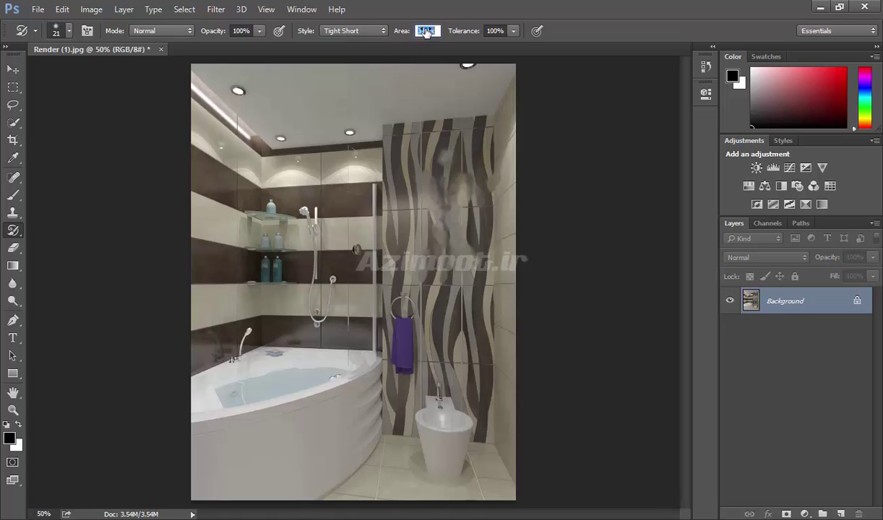
pyautogui.click(340, 34)
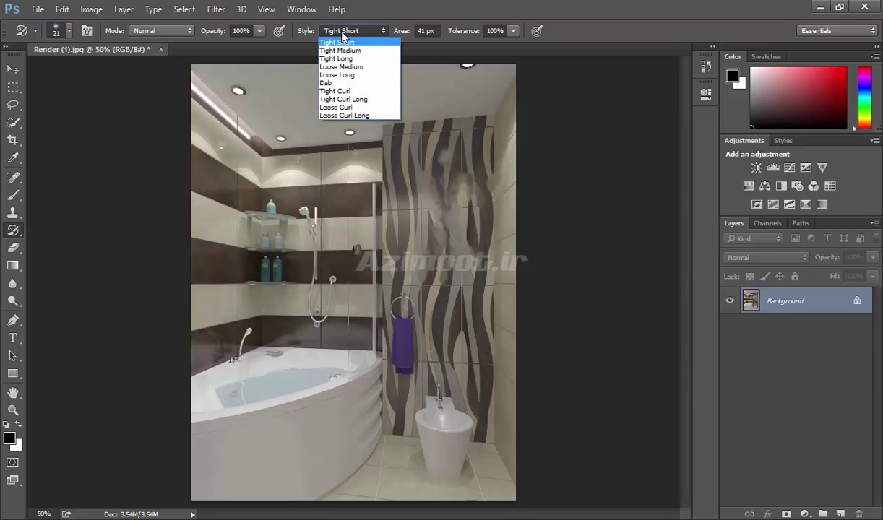
pyautogui.click(342, 38)
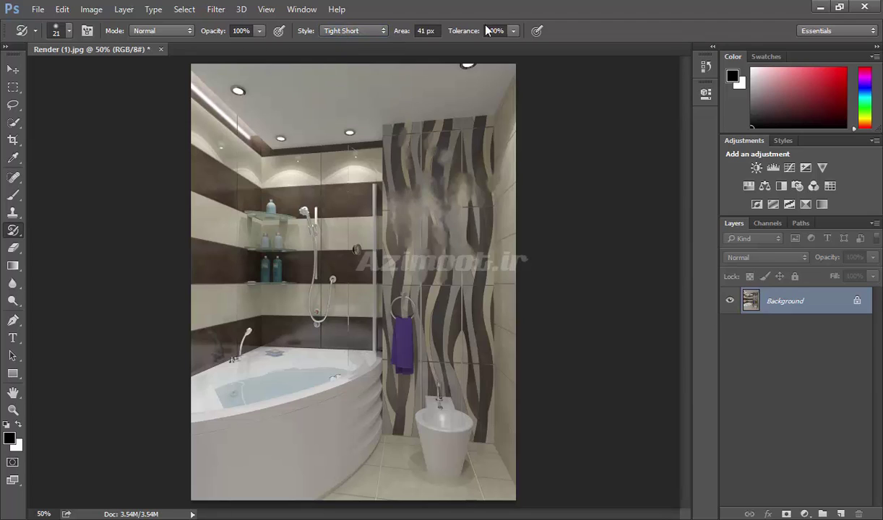
pyautogui.moveTo(486, 31); pyautogui.dragTo(420, 30)
pyautogui.moveTo(418, 348)
pyautogui.mouseDown()
pyautogui.moveTo(423, 332)
pyautogui.moveTo(460, 303)
pyautogui.moveTo(398, 339)
pyautogui.moveTo(381, 236)
pyautogui.mouseUp()
pyautogui.moveTo(416, 186); pyautogui.dragTo(454, 216)
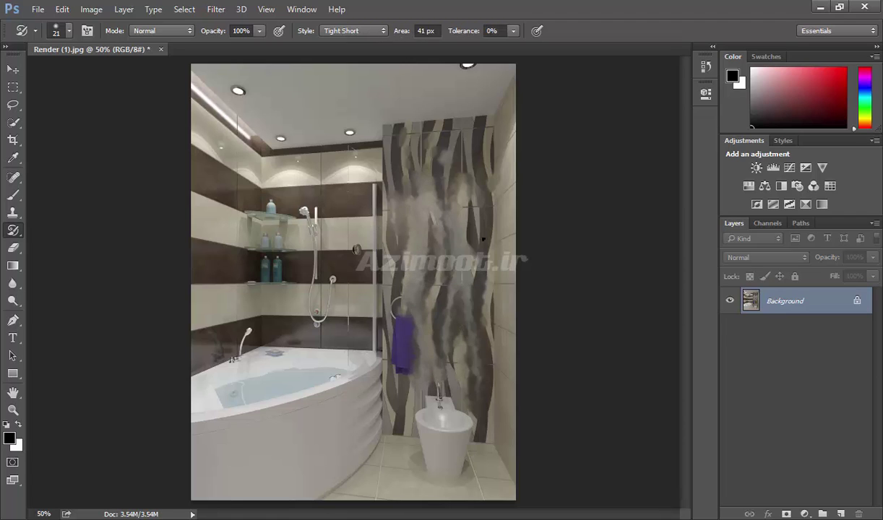
# Step: Paint Loose Long style strokes over the shelves and bathtub
pyautogui.click(354, 31)
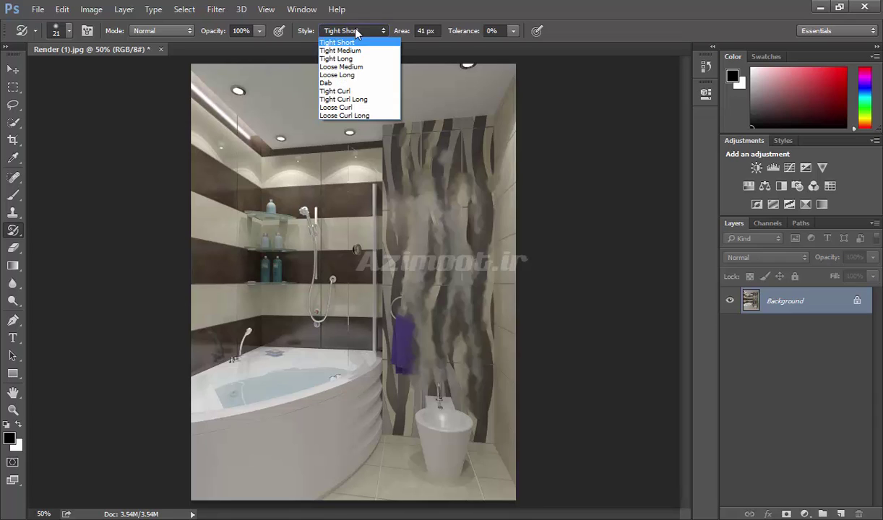
pyautogui.click(337, 74)
pyautogui.click(291, 239)
pyautogui.moveTo(291, 239)
pyautogui.mouseDown()
pyautogui.moveTo(339, 304)
pyautogui.moveTo(274, 386)
pyautogui.mouseUp()
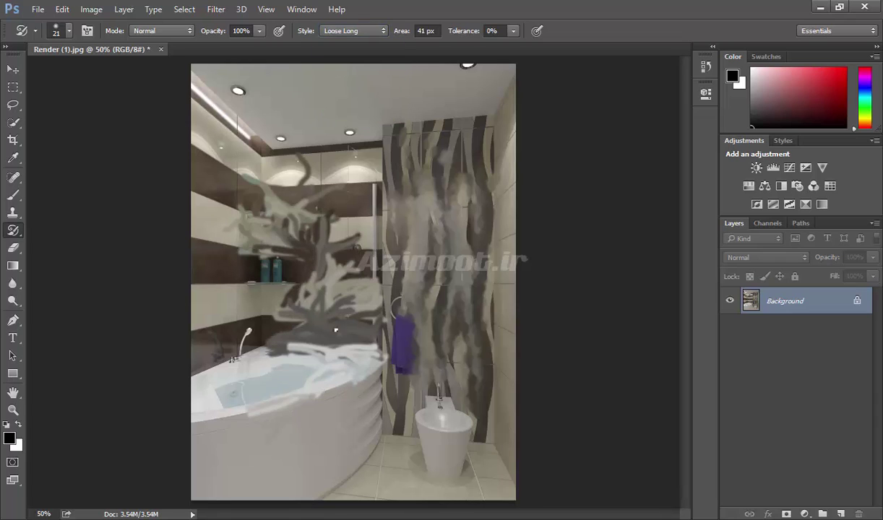
# Step: Paint Loose Curl Long strokes across the wall and bidet
pyautogui.click(354, 31)
pyautogui.click(318, 112)
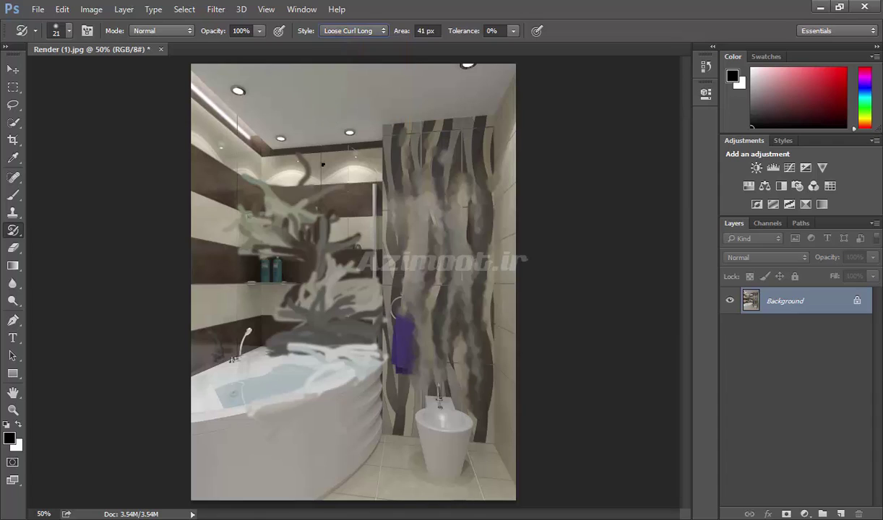
pyautogui.moveTo(314, 155)
pyautogui.mouseDown()
pyautogui.moveTo(417, 325)
pyautogui.moveTo(365, 473)
pyautogui.mouseUp()
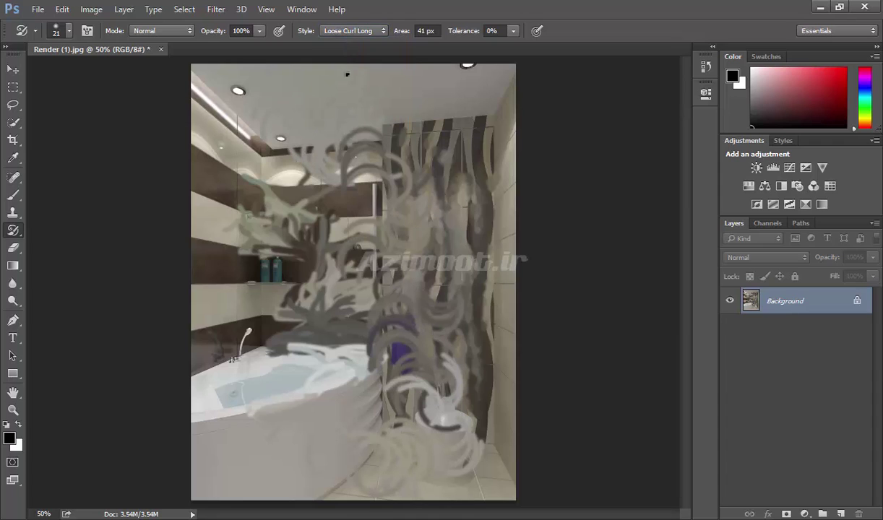
# Step: Paint Tight Curl strokes over the left wall, shelves and tiled partition
pyautogui.click(344, 31)
pyautogui.click(336, 88)
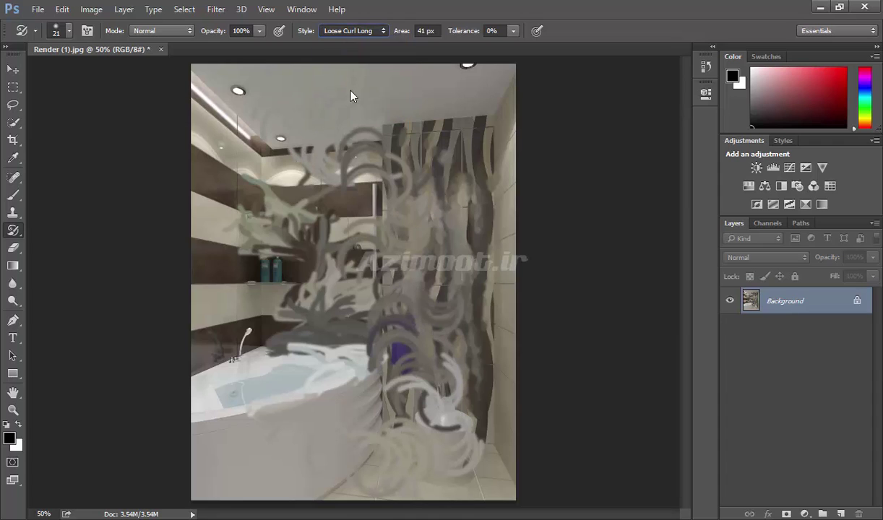
pyautogui.moveTo(252, 235); pyautogui.dragTo(525, 186)
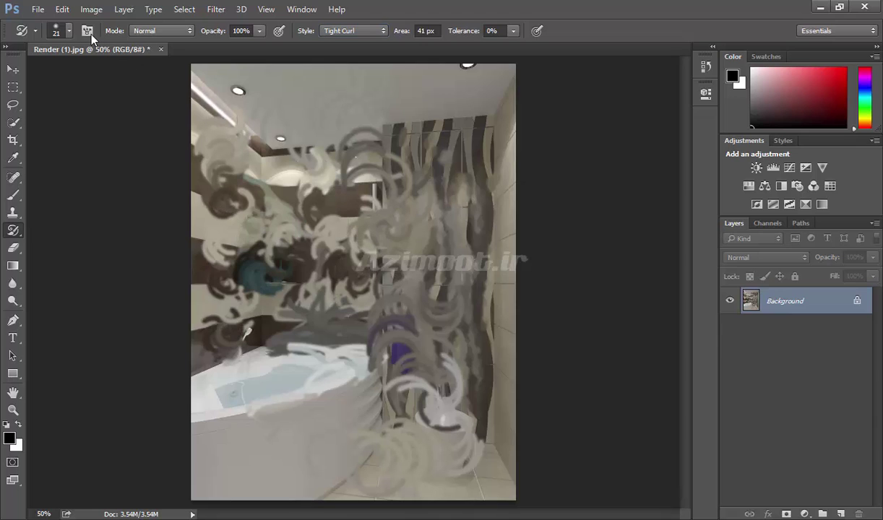
pyautogui.rightClick(13, 230)
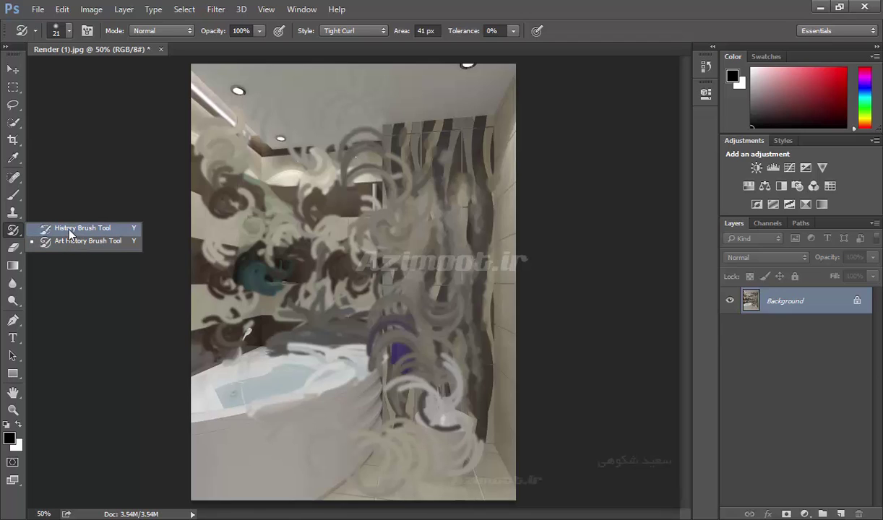
# Step: Pick the plain History Brush Tool from the flyout
pyautogui.click(78, 229)
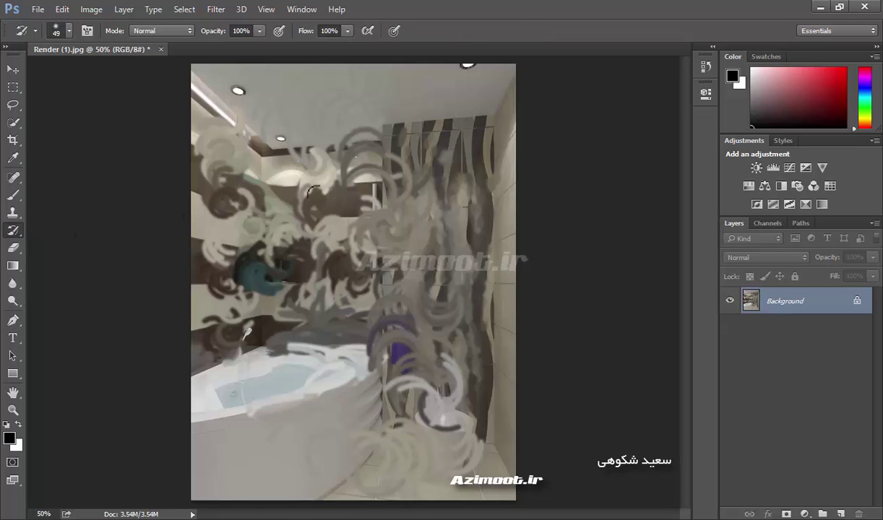